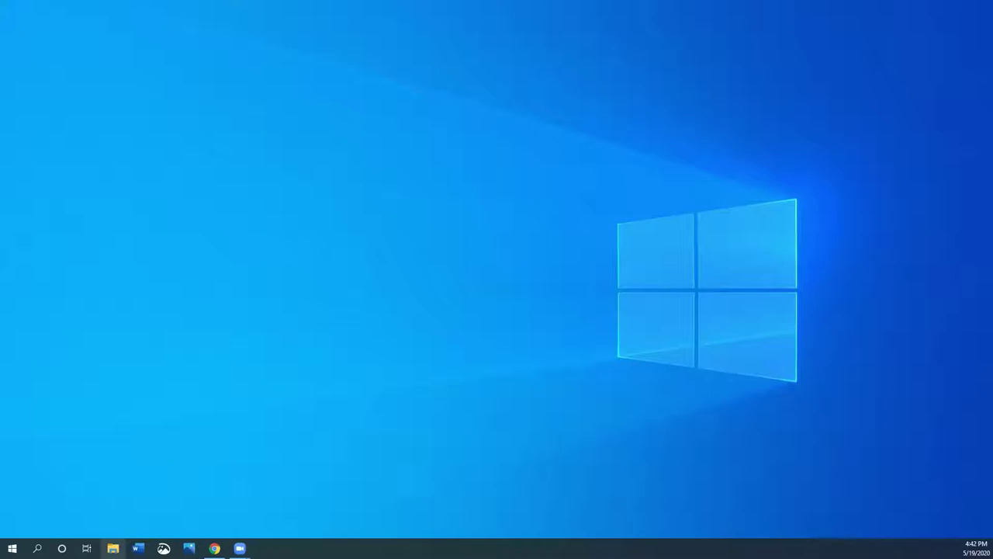
# Open File Explorer and show the Pictures folder containing the DSCN1111 photo
pyautogui.click(113, 548)
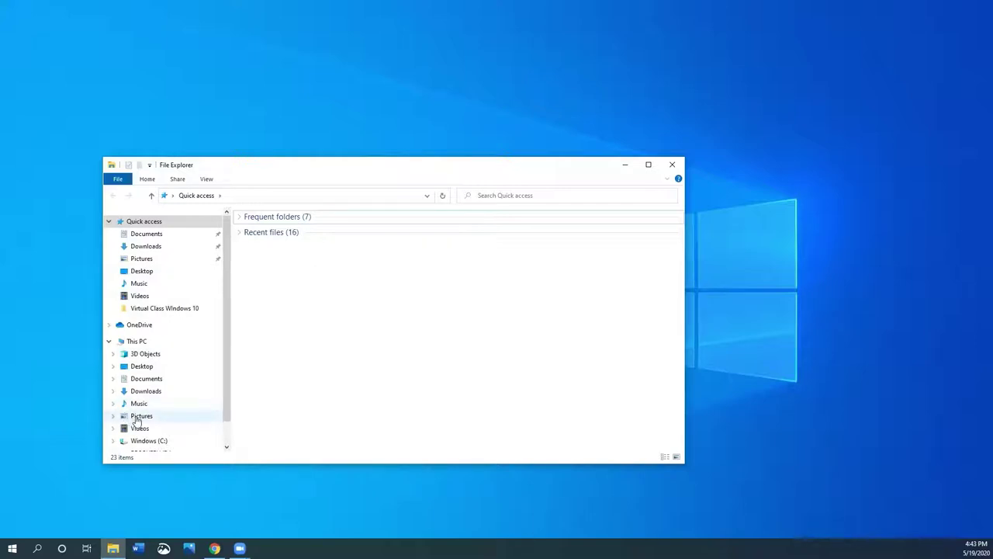
pyautogui.click(136, 418)
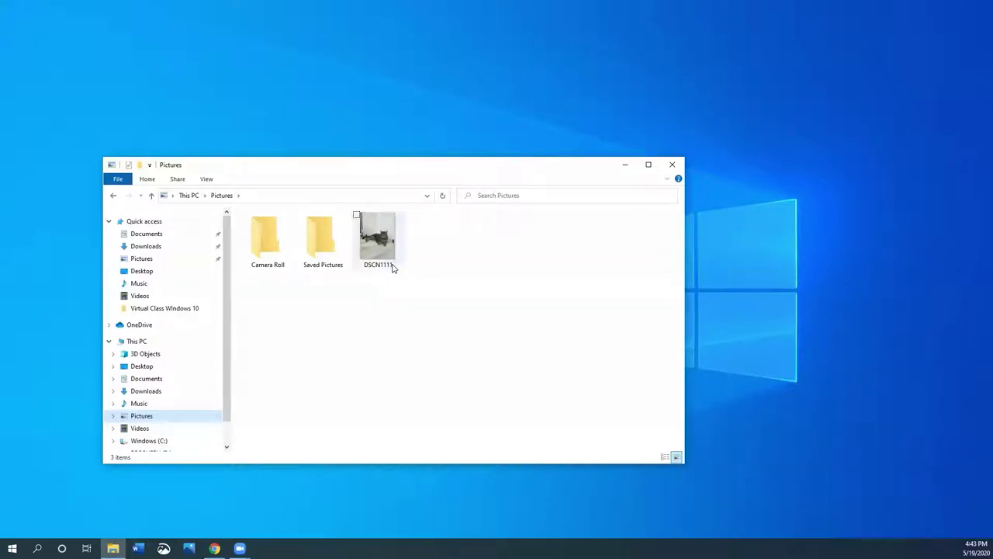
pyautogui.moveTo(392, 268)
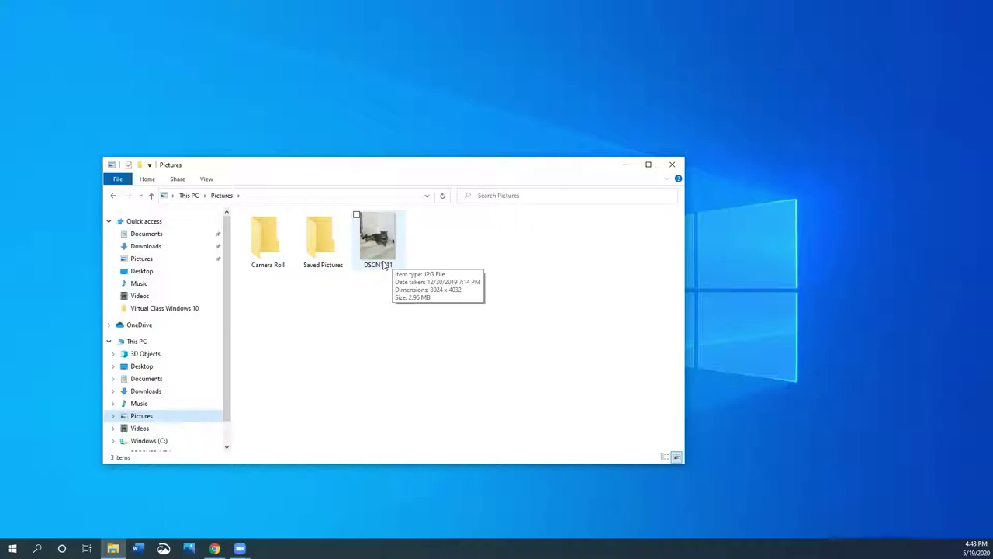
# Change the DSCN1111 photo's name to 'Ellie'
pyautogui.rightClick(386, 255)
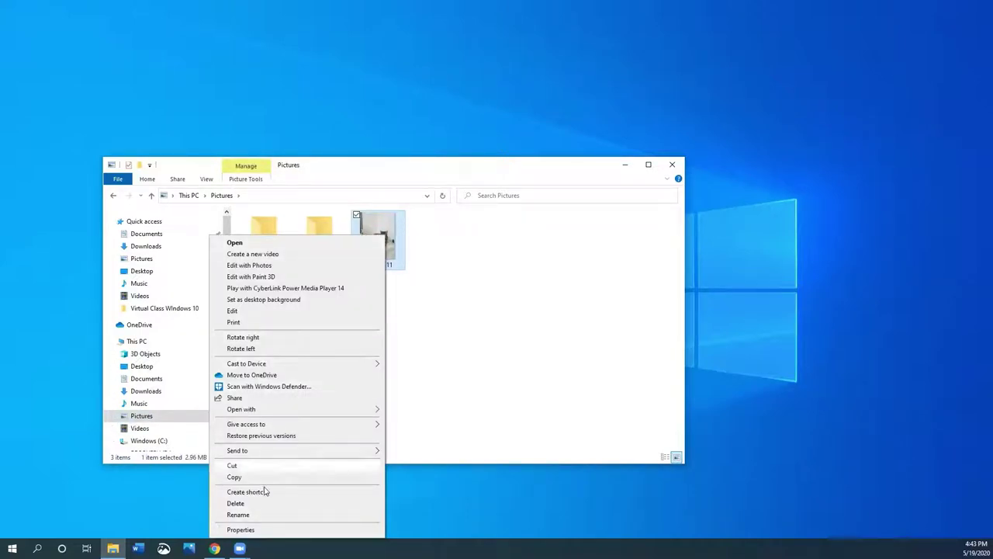
pyautogui.click(265, 516)
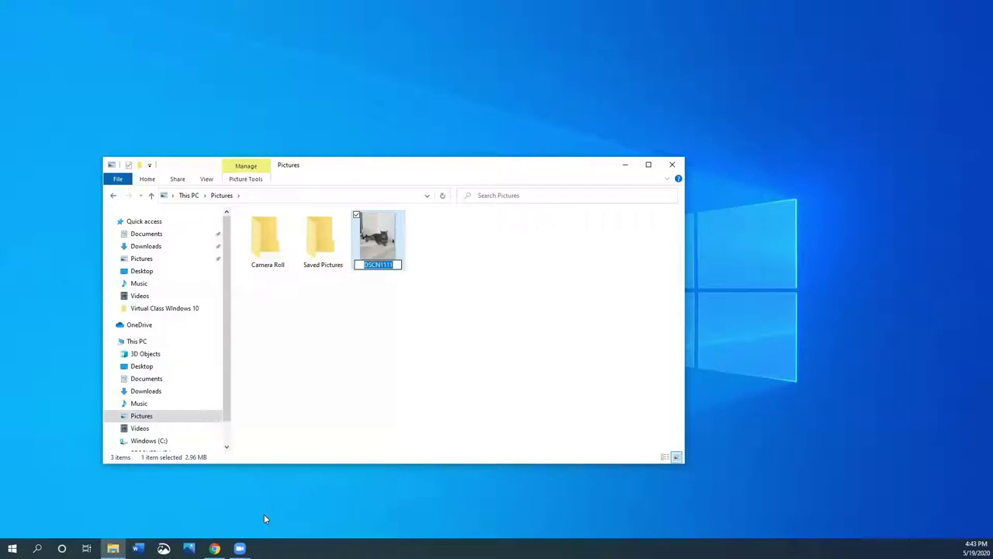
pyautogui.write('Ellie')
pyautogui.press('Return')
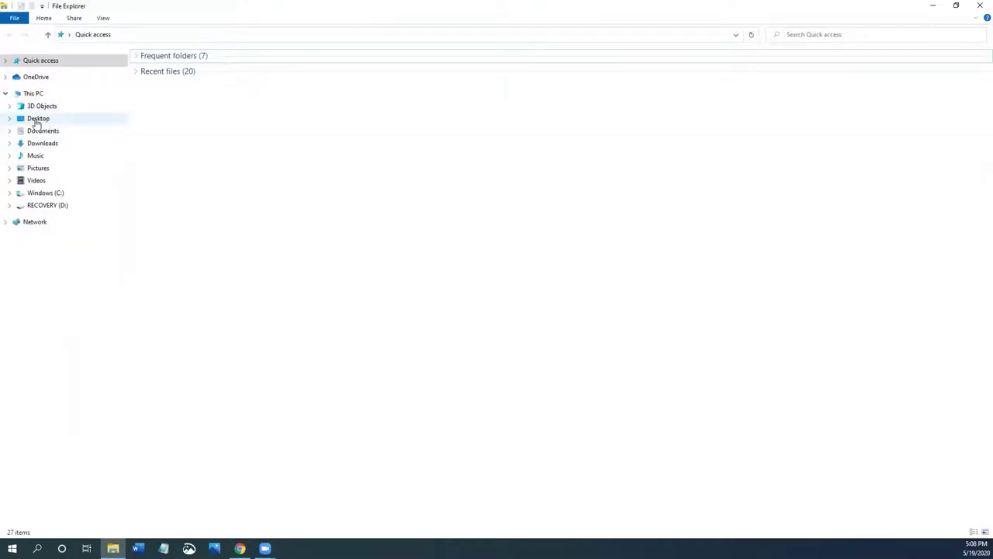
# Restore the maximized File Explorer window to a smaller windowed size
pyautogui.click(956, 5)
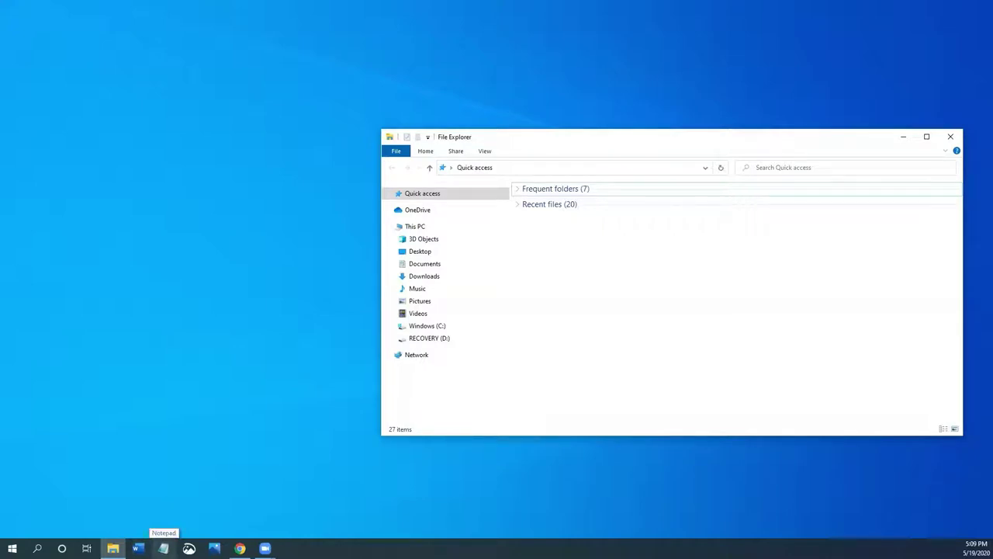
# Start a new untitled Notepad note containing the word 'watermelon'
pyautogui.click(163, 548)
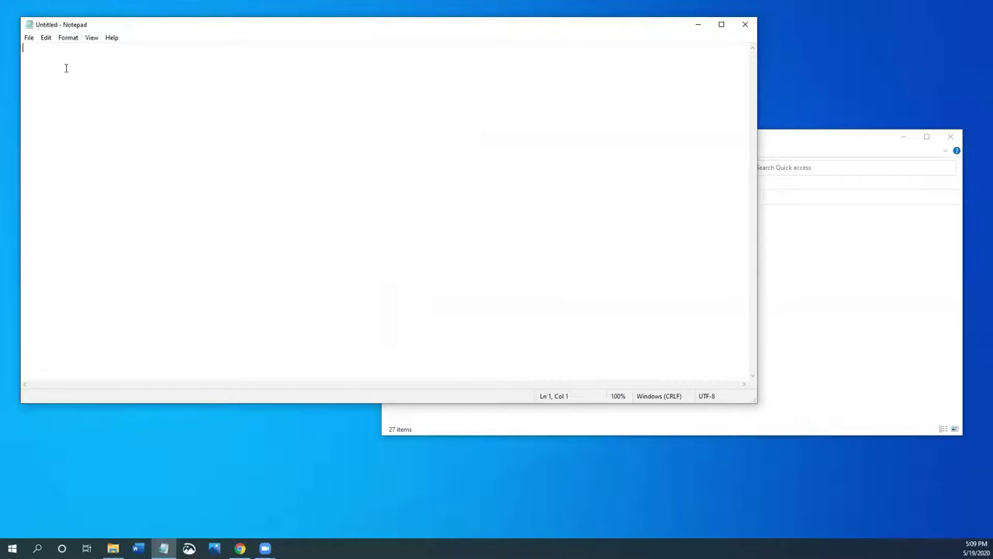
pyautogui.write('ware')
pyautogui.write('rmel')
pyautogui.write('on')
pyautogui.click(29, 39)
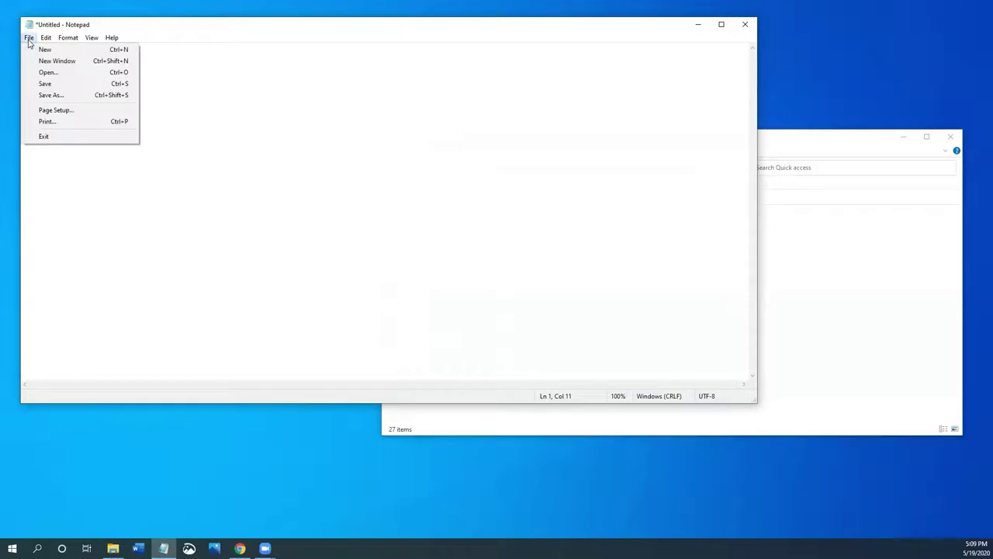
# Save the watermelon note to the Desktop under the name 'fruit2'
pyautogui.click(42, 95)
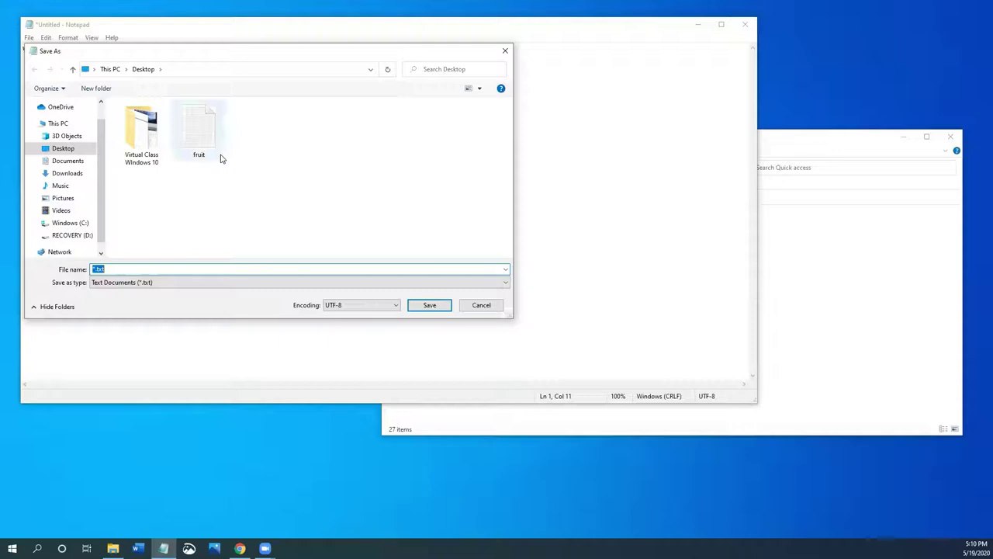
pyautogui.moveTo(221, 158)
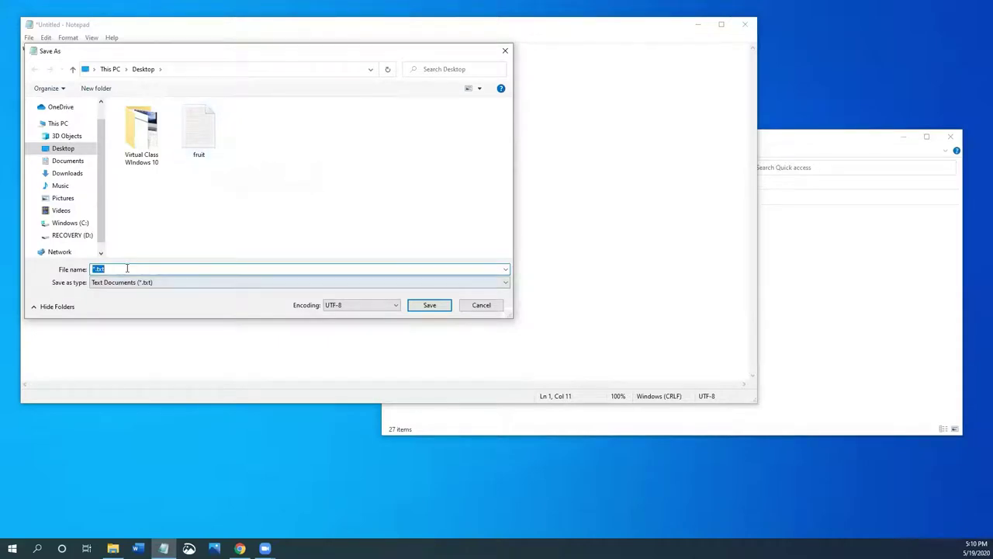
pyautogui.write('fruit2')
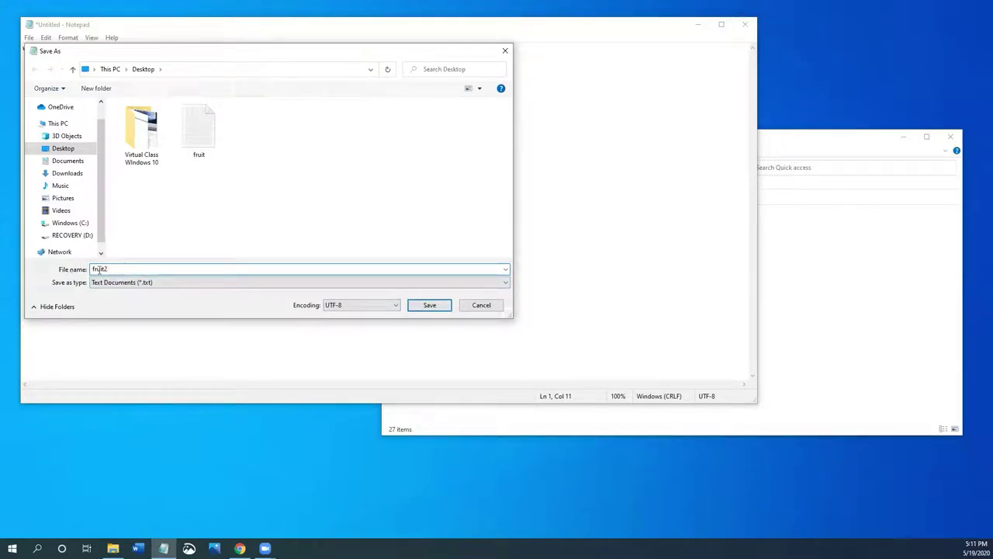
pyautogui.click(429, 306)
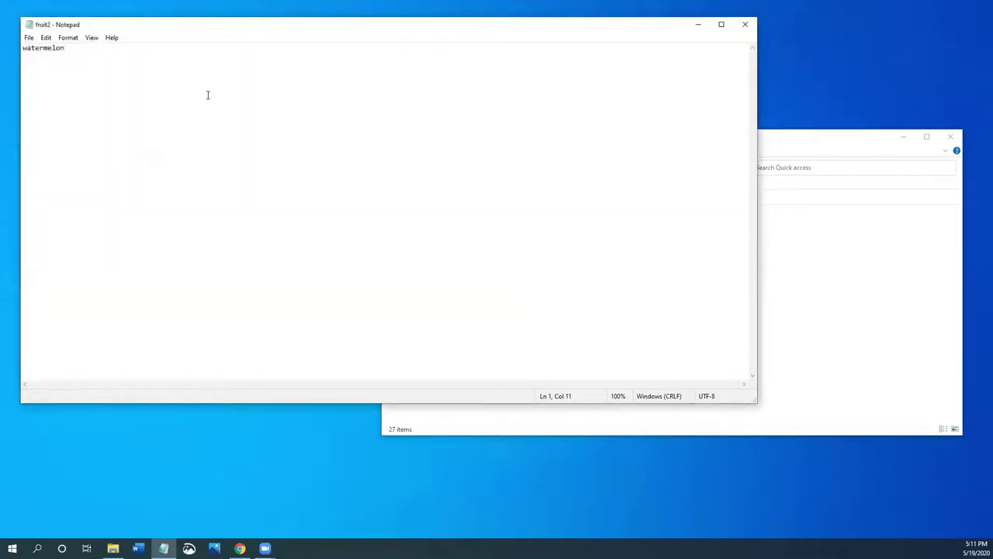
# Close the fruit2 Notepad window and File Explorer, selecting the fruit file on the desktop
pyautogui.click(744, 26)
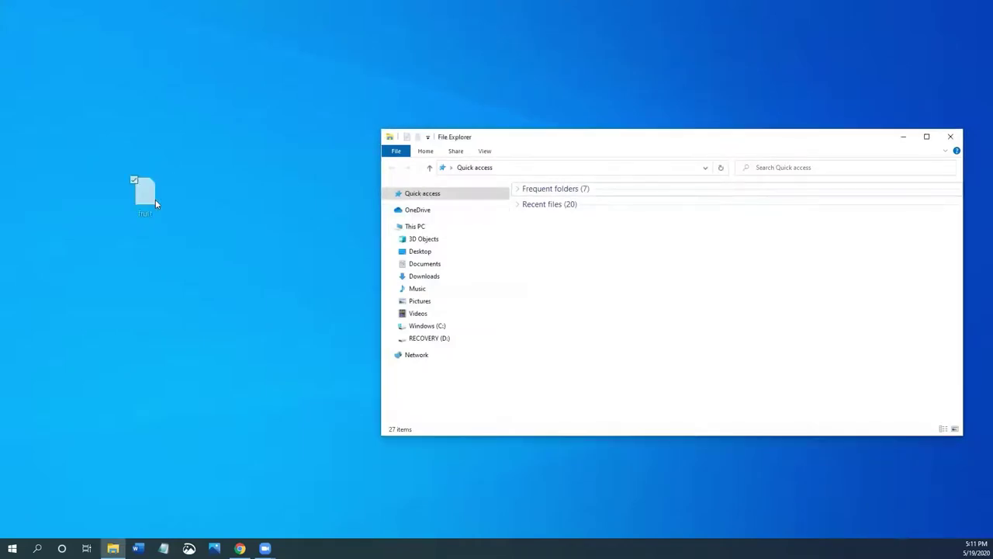
pyautogui.click(156, 199)
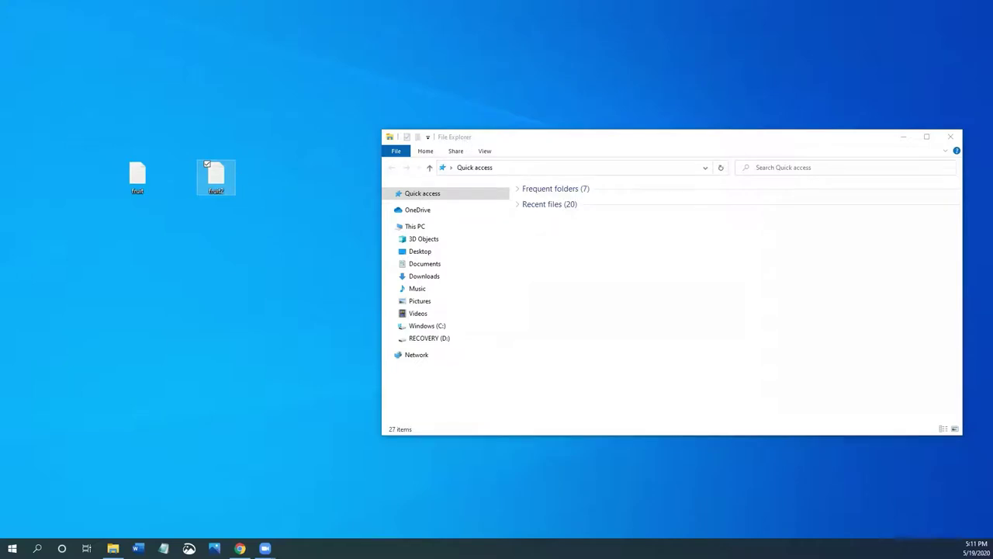
pyautogui.click(953, 136)
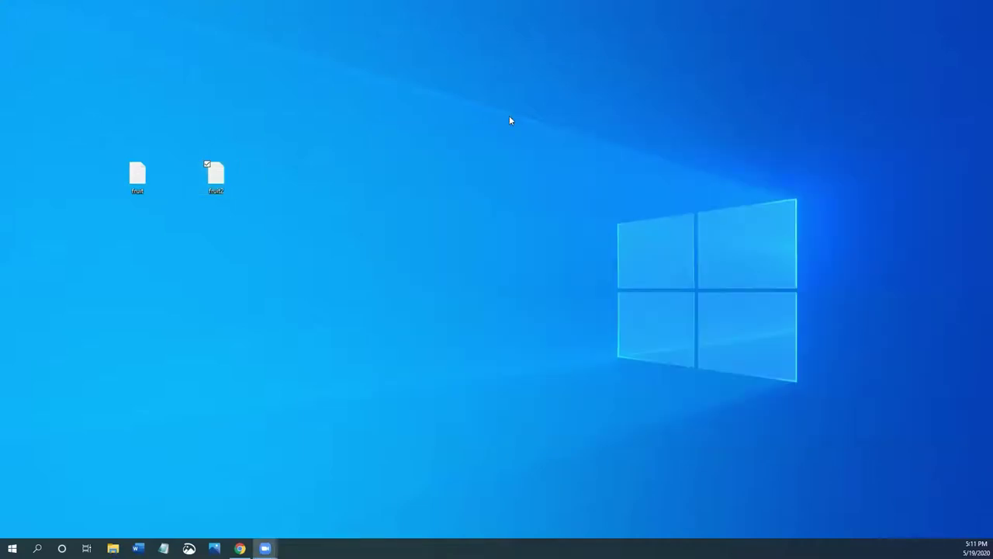
# Add a new folder called 'basket' to the desktop beside the fruit files
pyautogui.rightClick(324, 120)
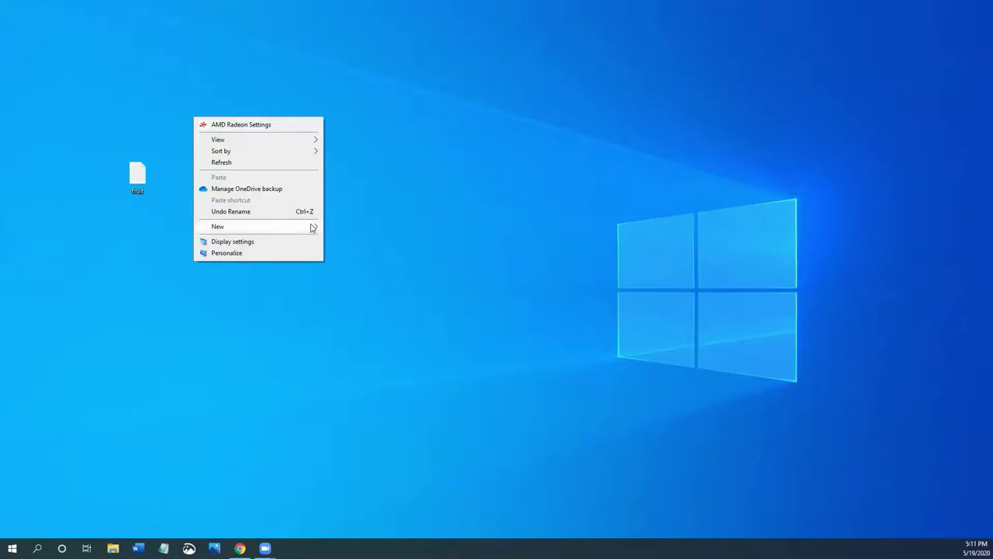
pyautogui.moveTo(312, 226)
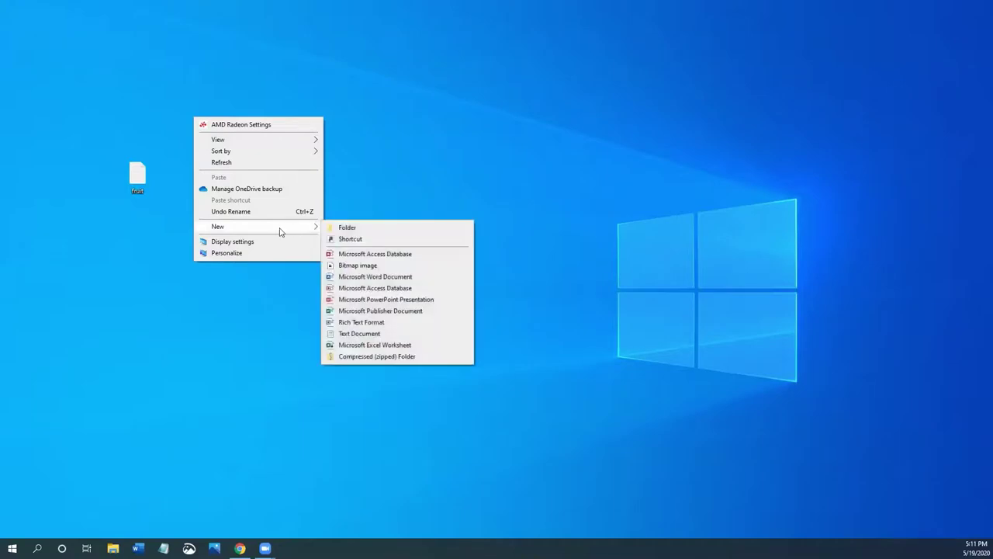
pyautogui.click(349, 228)
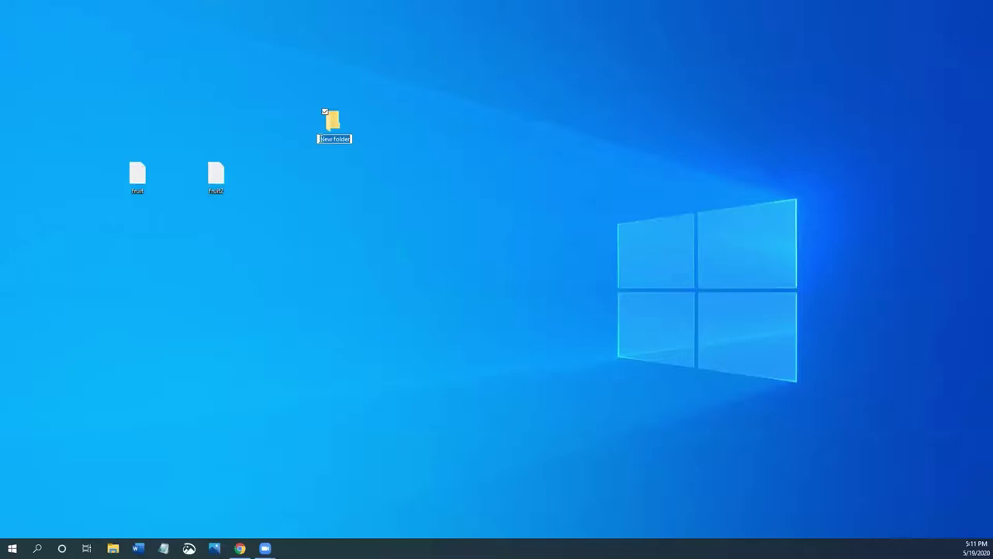
pyautogui.write('basket')
pyautogui.press('Return')
# Drag the fruit and fruit2 text files into the basket folder
pyautogui.click(344, 191)
pyautogui.moveTo(140, 181); pyautogui.dragTo(342, 126)
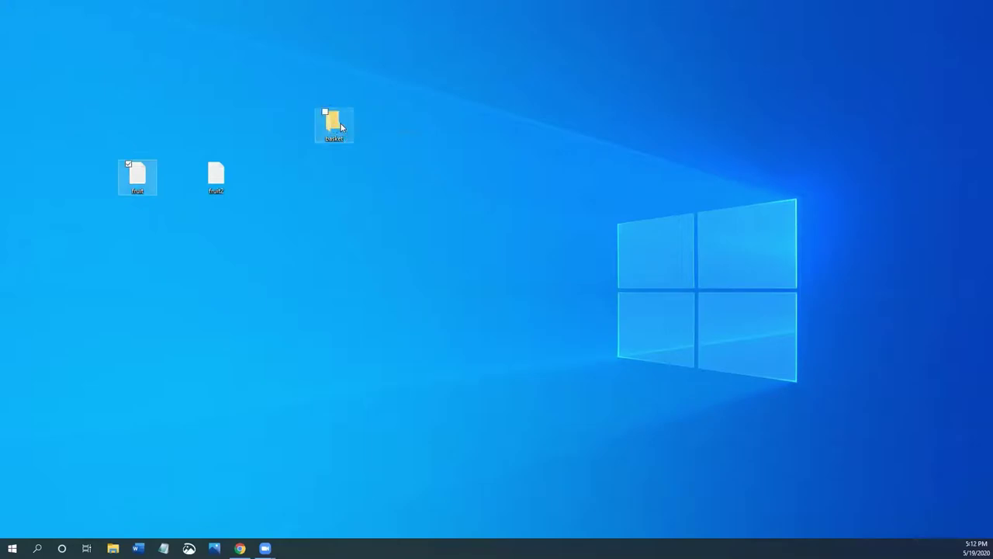
pyautogui.click(219, 177)
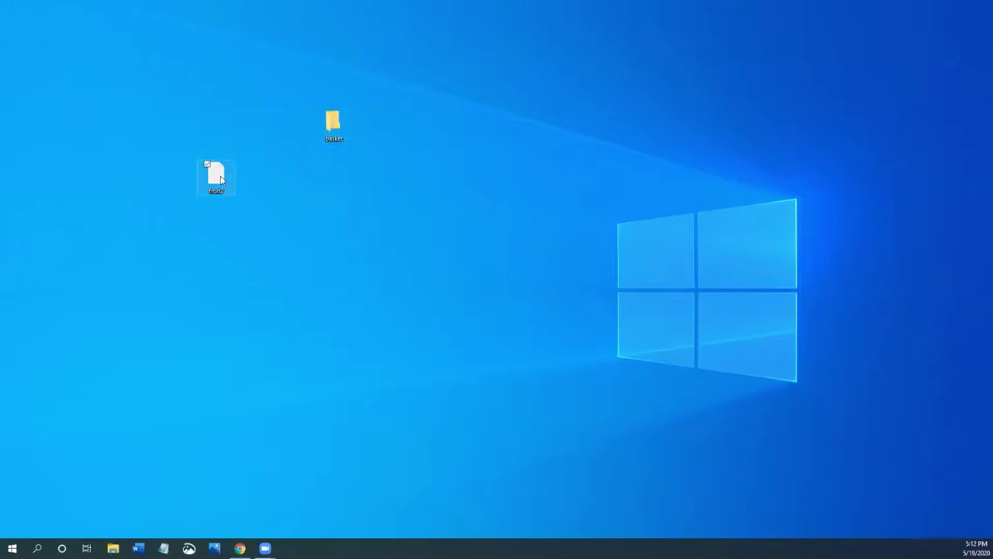
pyautogui.moveTo(221, 179); pyautogui.dragTo(331, 127)
pyautogui.moveTo(346, 120)
# Open the basket folder in File Explorer and bring up its context menu
pyautogui.doubleClick(340, 118)
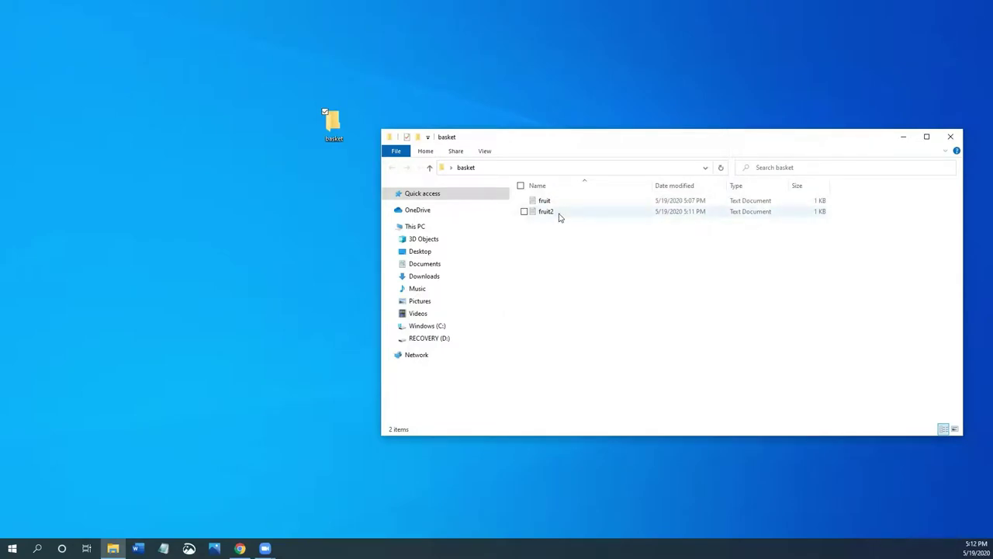
pyautogui.rightClick(559, 217)
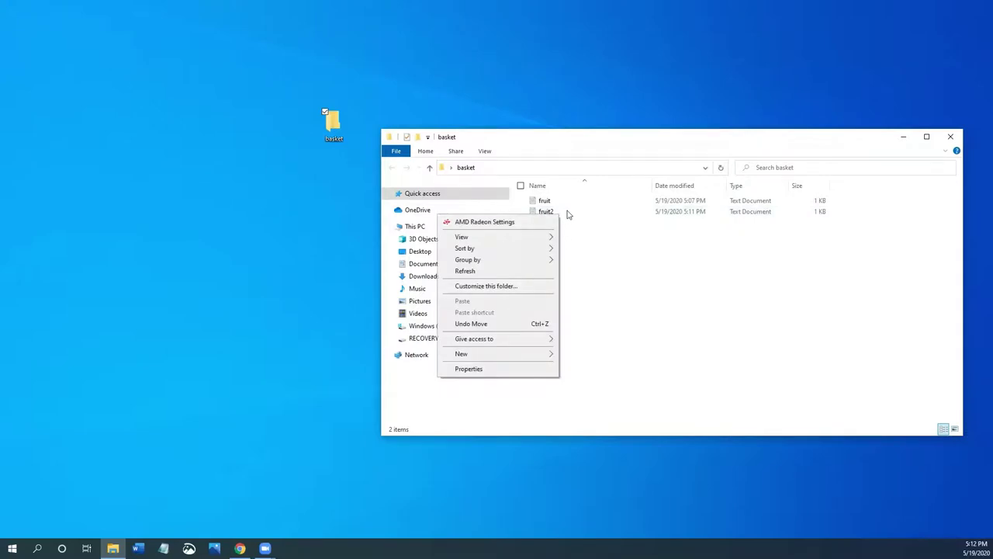
pyautogui.click(594, 266)
pyautogui.rightClick(594, 267)
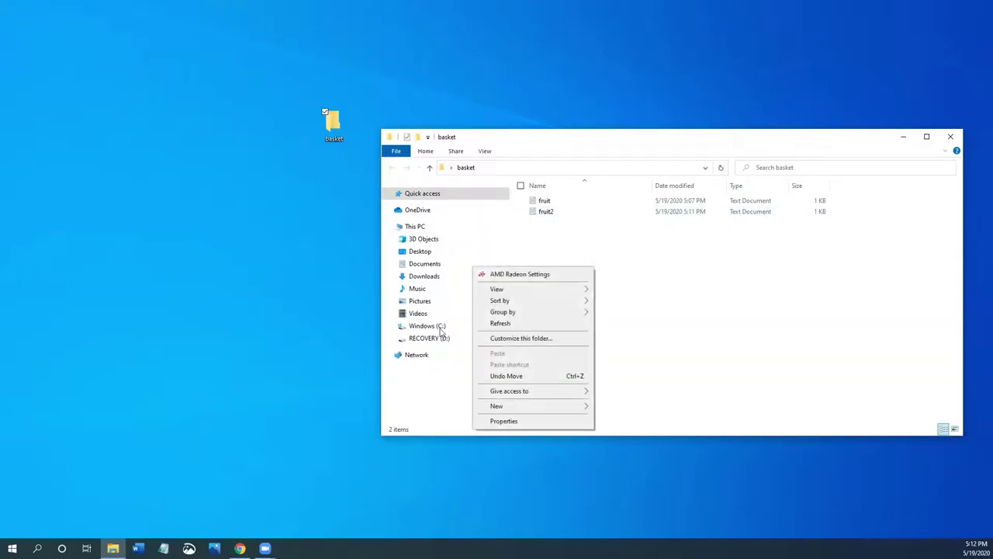
# Delete the fruit2 file so only fruit remains in basket
pyautogui.click(545, 214)
pyautogui.rightClick(545, 214)
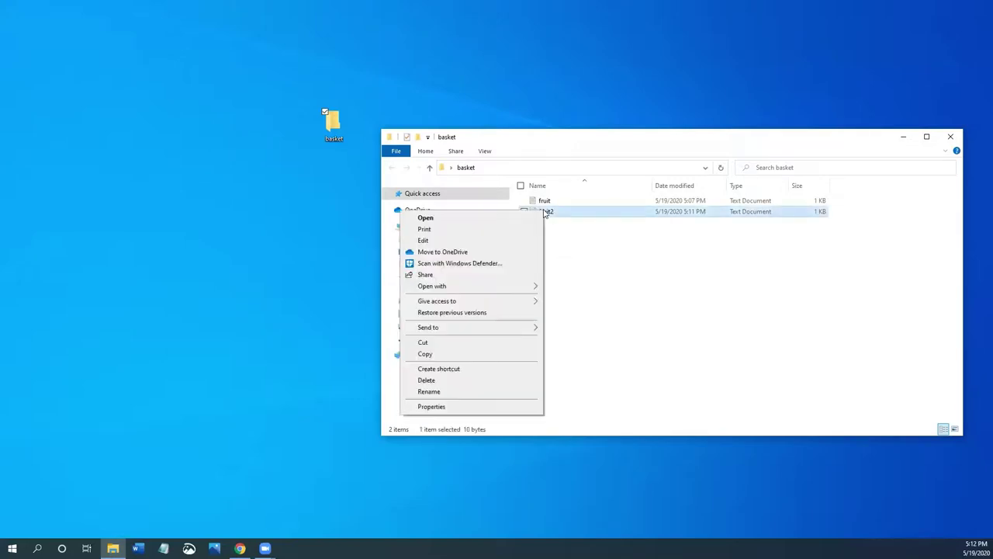
pyautogui.click(476, 381)
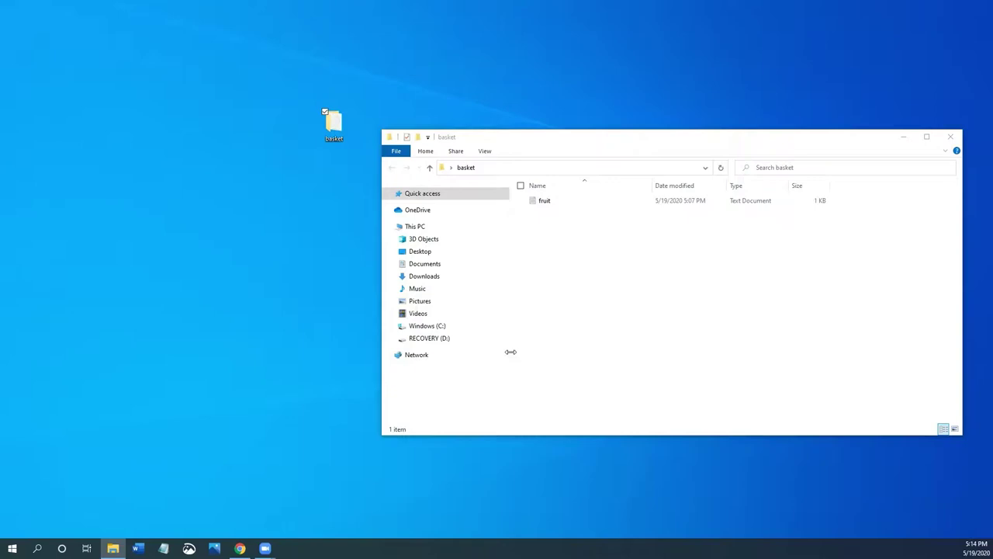
# Close the basket window, then add a 'Tax Return 2019' folder on the desktop
pyautogui.click(949, 138)
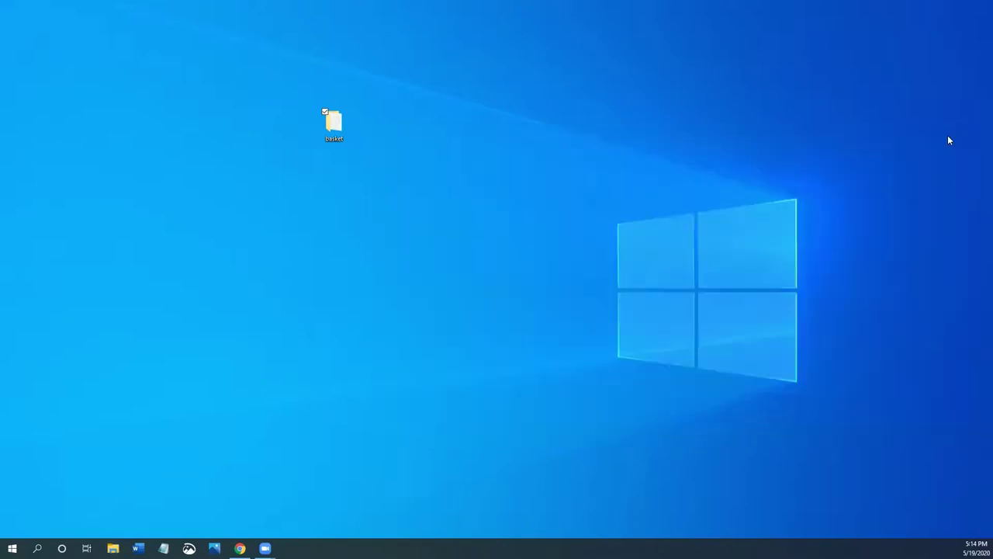
pyautogui.rightClick(602, 138)
pyautogui.moveTo(544, 249)
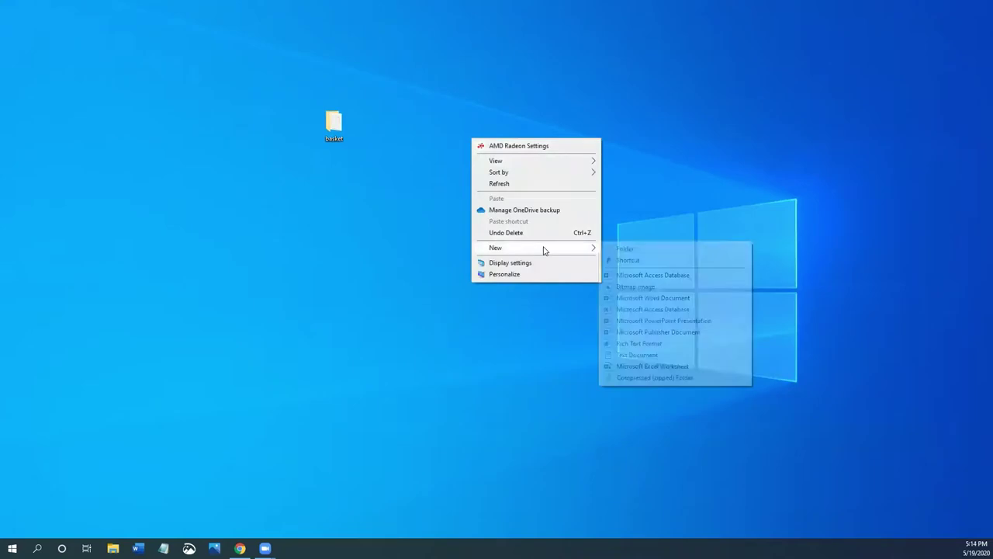
pyautogui.click(615, 249)
pyautogui.write('Tax REutnr')
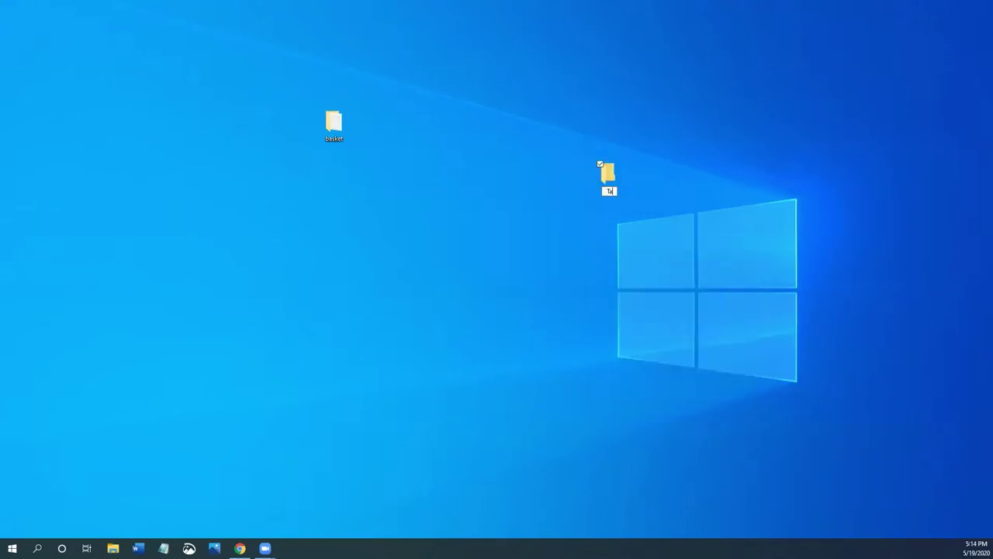
pyautogui.press('BackSpace')
pyautogui.press('BackSpace')
pyautogui.press('BackSpace')
pyautogui.press('BackSpace')
pyautogui.press('BackSpace')
pyautogui.write('eturn 2019')
pyautogui.press('Return')
pyautogui.click(46, 71)
# Move the basket folder into Tax Return 2019, then open both to confirm fruit is still inside
pyautogui.moveTo(323, 130)
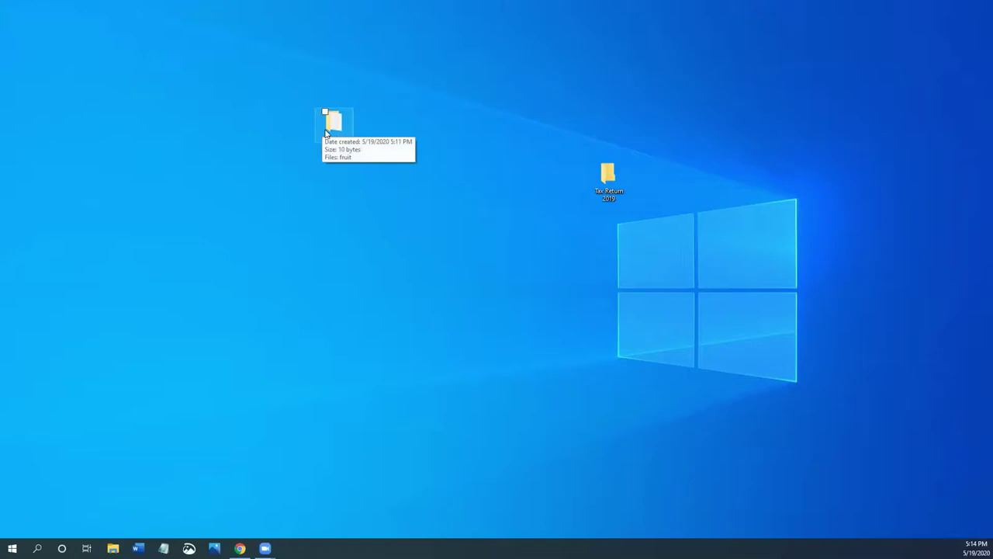
pyautogui.click(330, 129)
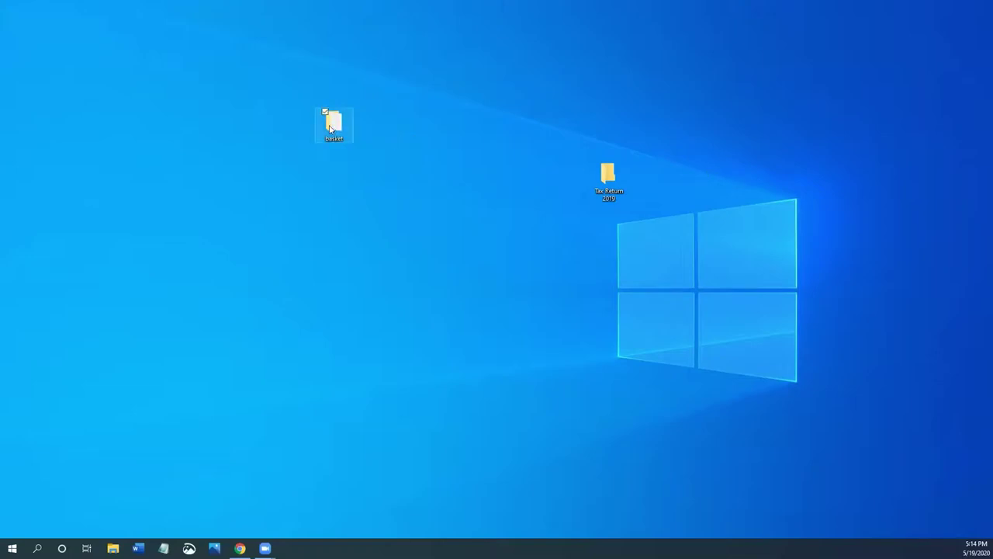
pyautogui.moveTo(331, 129); pyautogui.dragTo(610, 182)
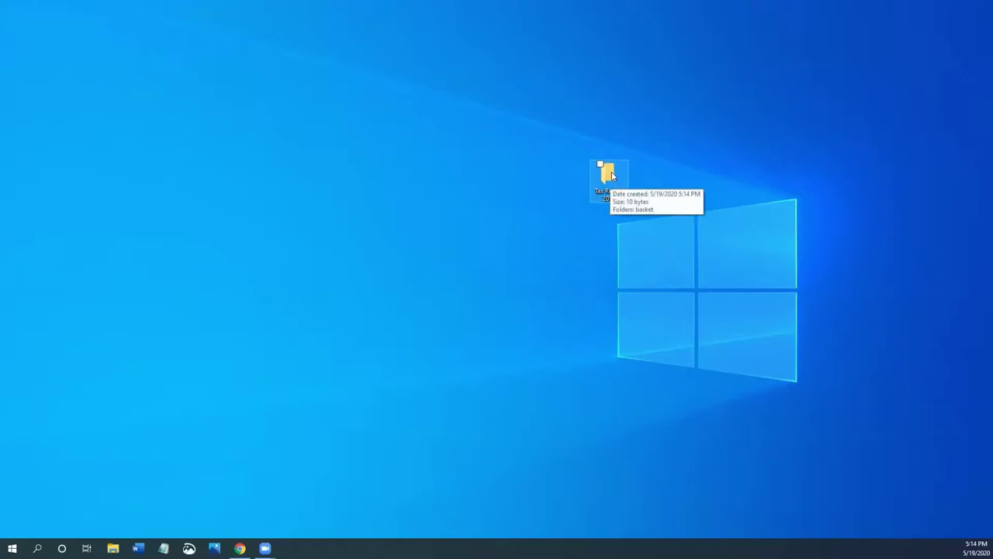
pyautogui.doubleClick(610, 176)
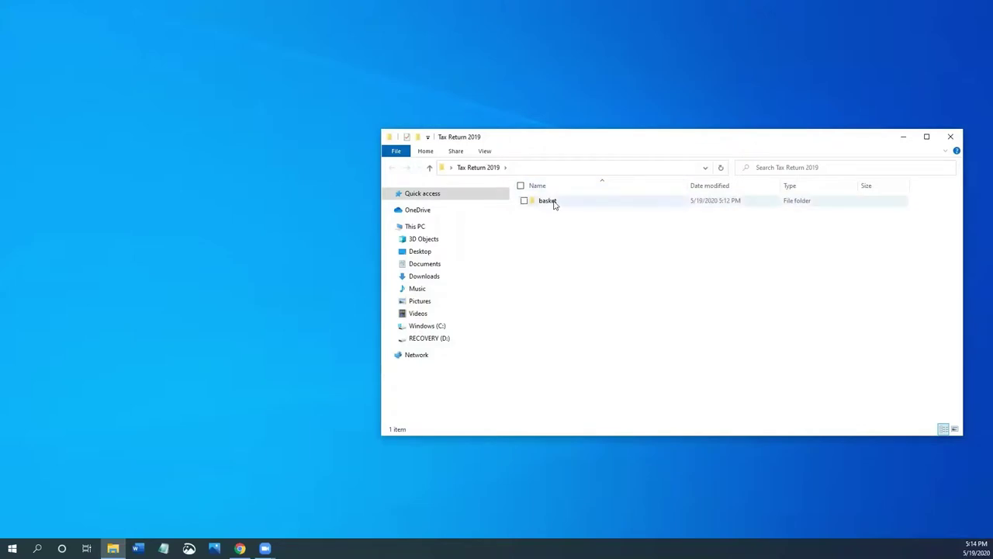
pyautogui.doubleClick(554, 204)
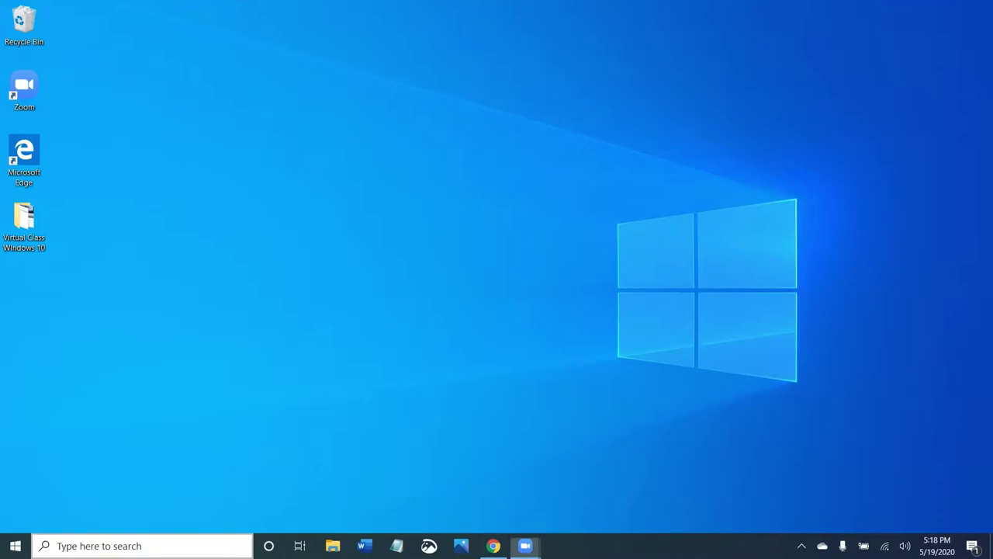
# Search Windows for 'hp' and filter results to Apps, with HP Support Assistant as best match
pyautogui.click(142, 546)
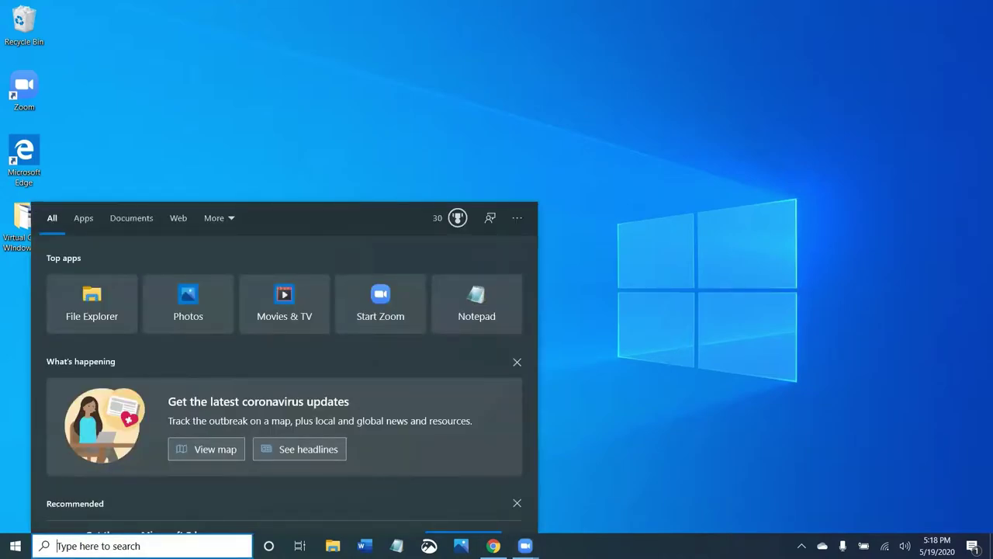
pyautogui.write('hp')
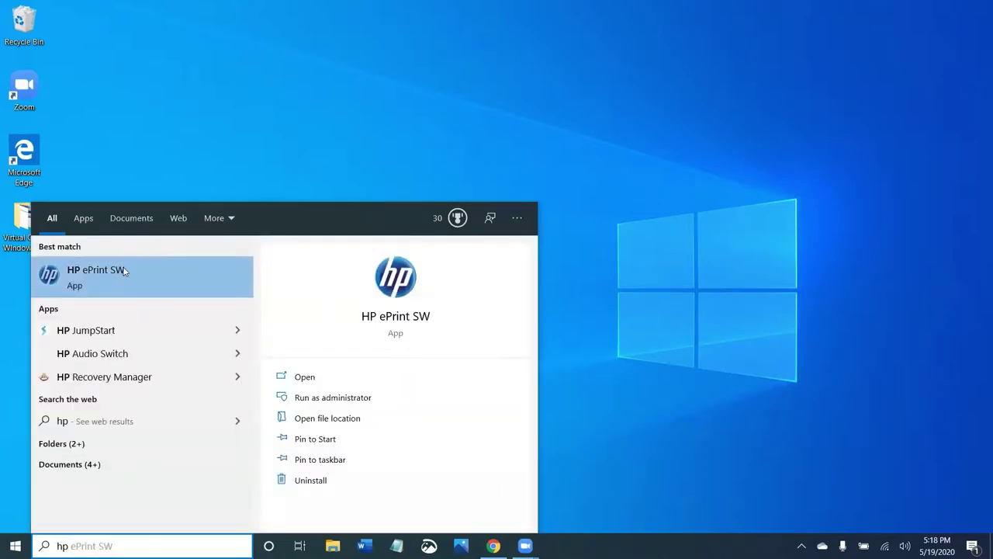
pyautogui.click(82, 222)
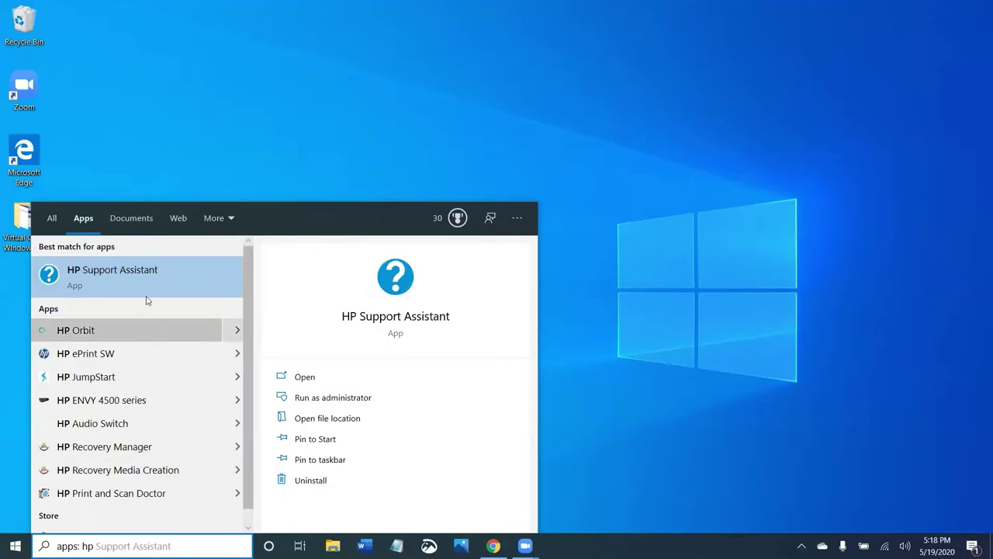
pyautogui.scroll(-1, 154, 365)
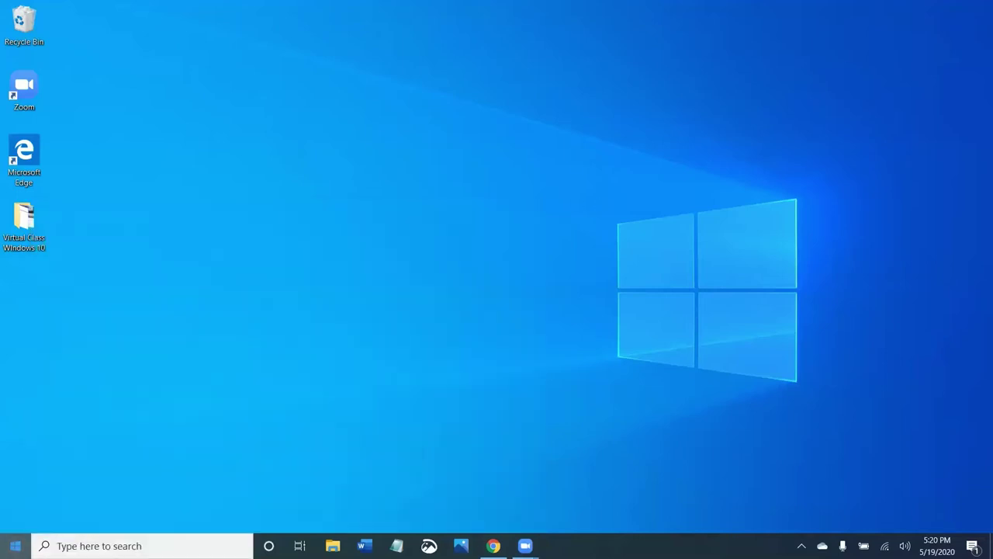
# Scroll the Start menu app list down to Simple Mahjong
pyautogui.click(15, 545)
pyautogui.scroll(-1, 143, 432)
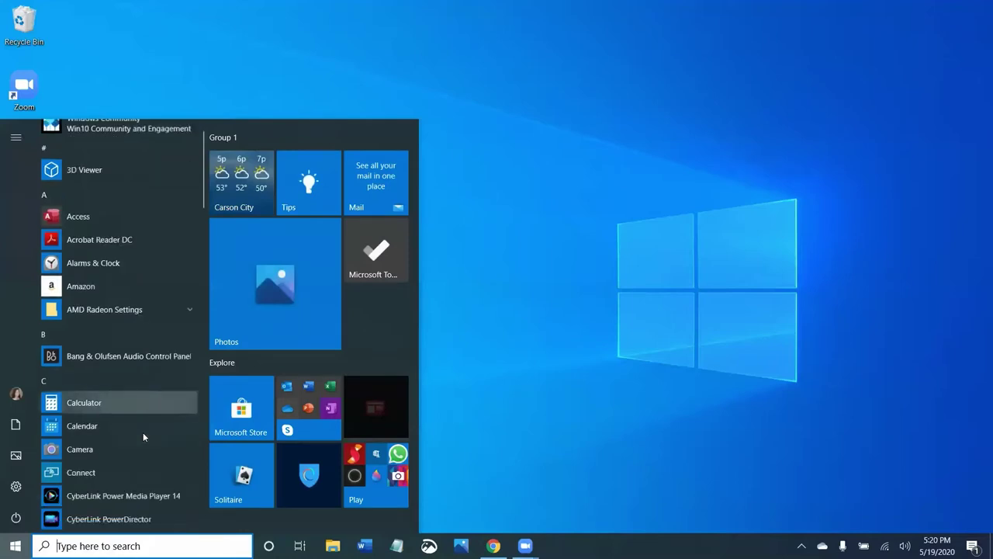
pyautogui.scroll(-5, 143, 433)
pyautogui.scroll(-1, 118, 253)
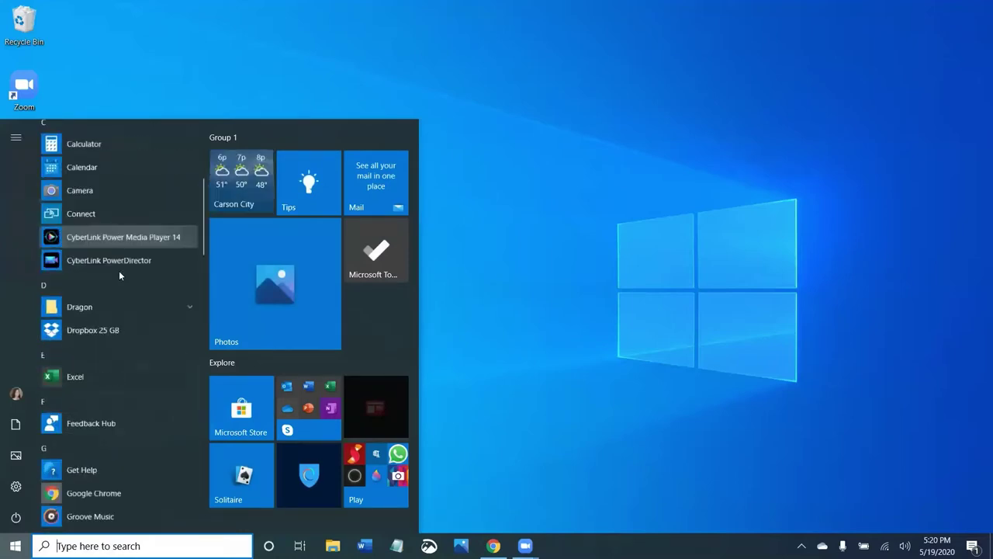
pyautogui.scroll(-6, 119, 270)
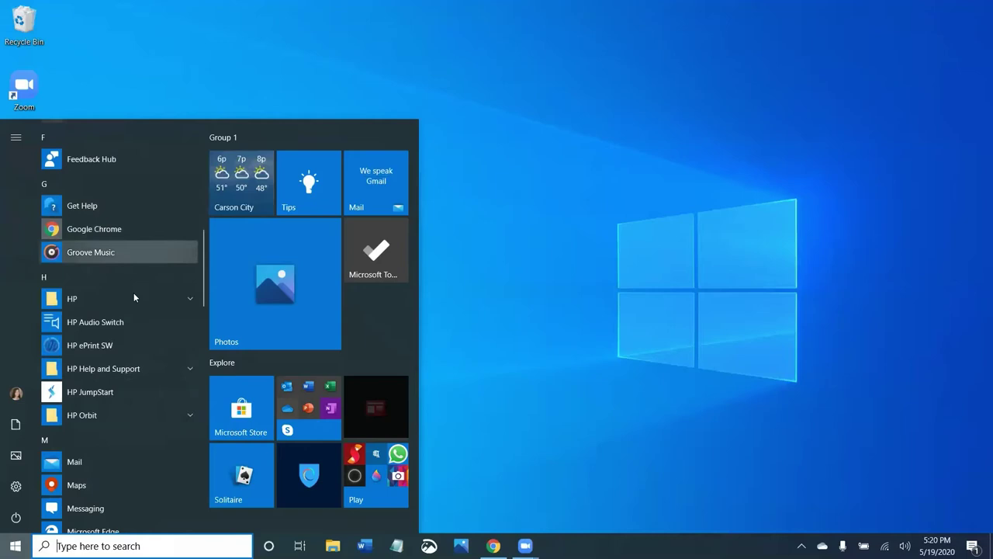
pyautogui.scroll(-6, 134, 314)
pyautogui.scroll(-4, 159, 401)
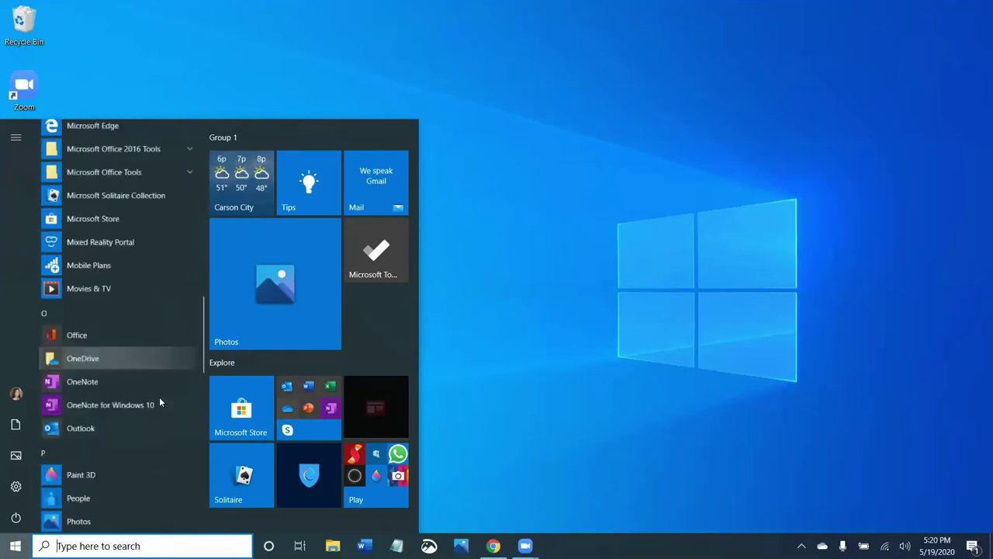
pyautogui.scroll(-12, 160, 401)
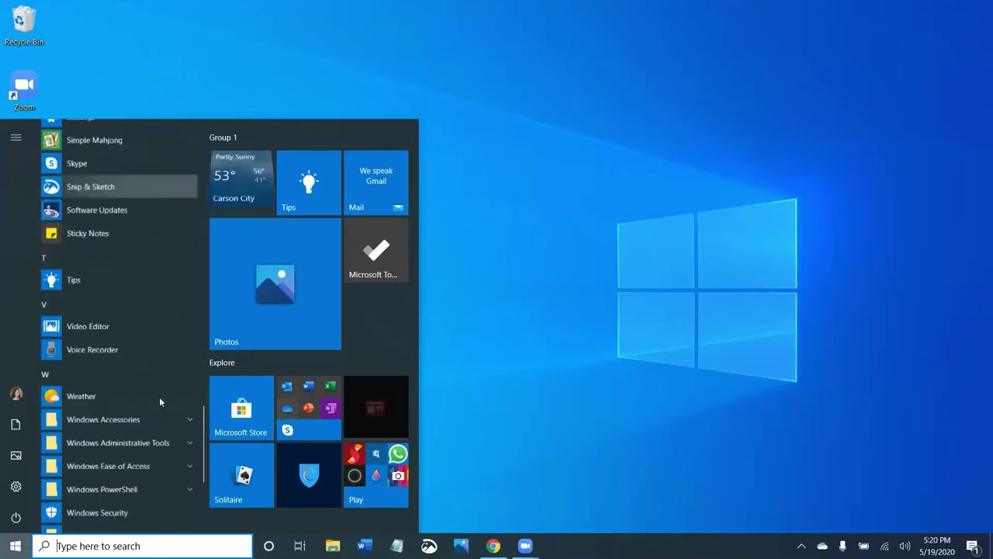
pyautogui.scroll(1, 159, 401)
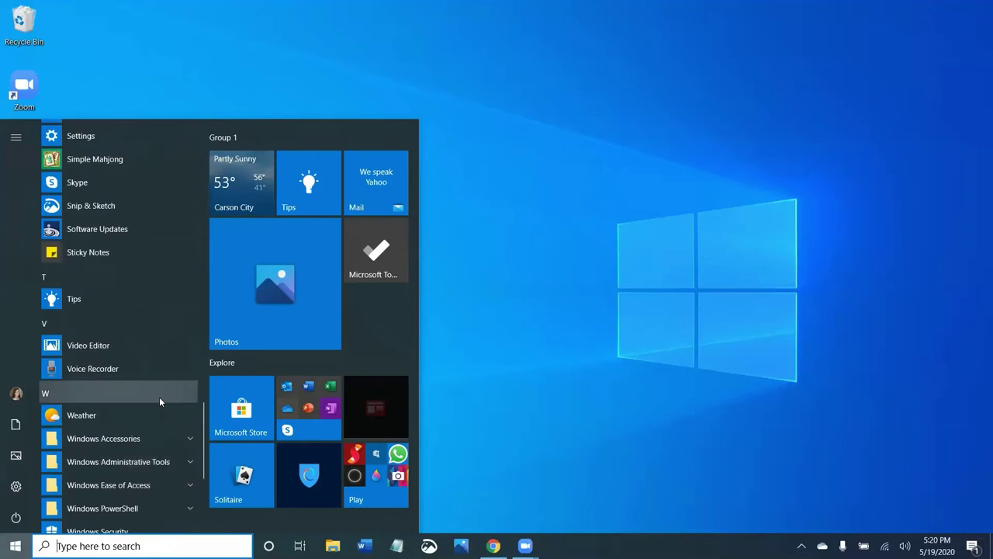
pyautogui.scroll(-3, 159, 397)
pyautogui.scroll(6, 140, 353)
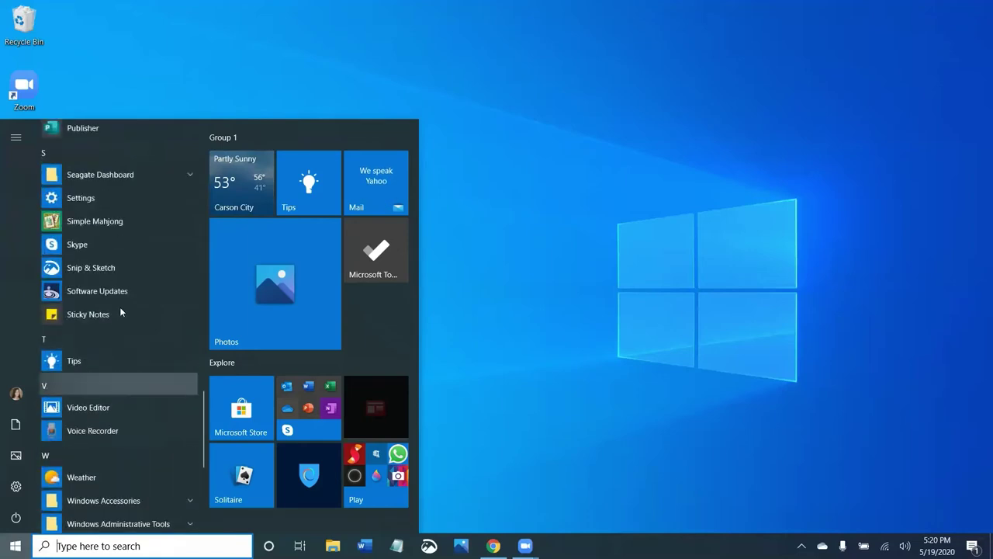
# Uninstall Simple Mahjong from its context menu and confirm the removal
pyautogui.rightClick(109, 224)
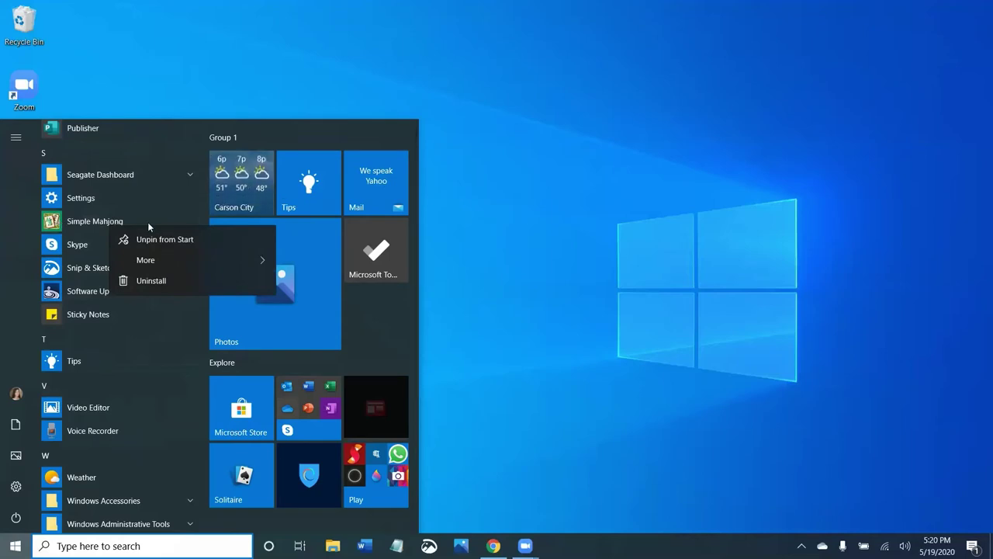
pyautogui.click(161, 281)
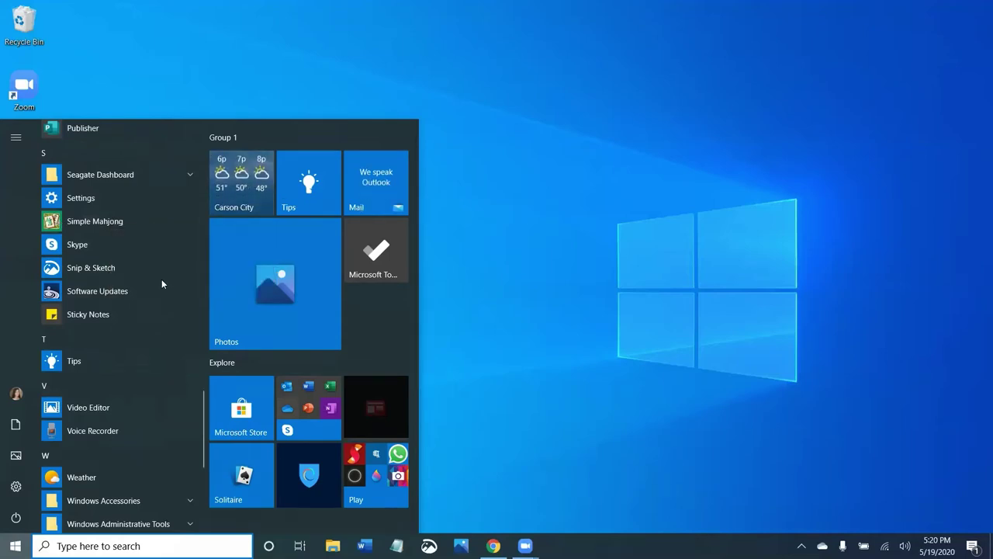
pyautogui.click(157, 194)
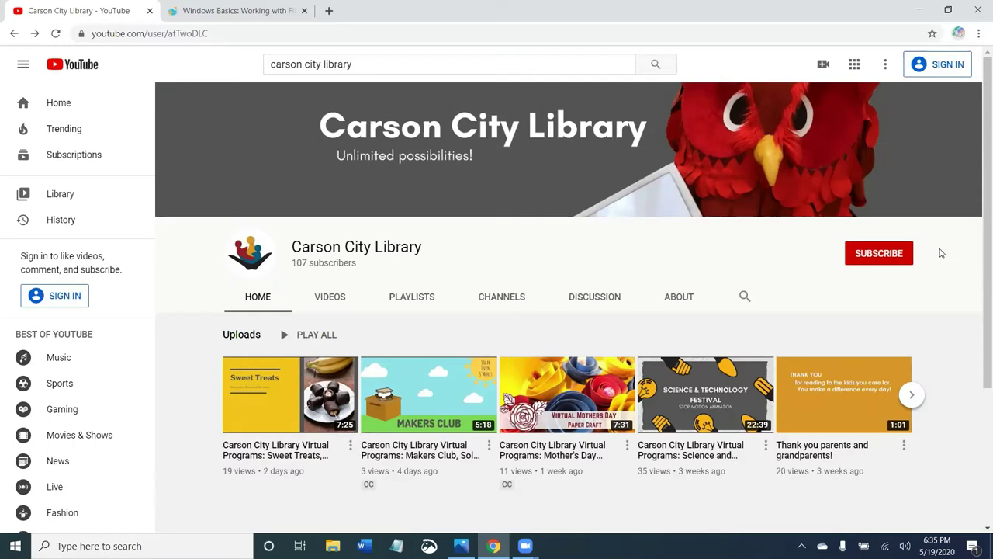
# Show the Carson City Library channel's Playlists tab, including Windows 10 for Beginners
pyautogui.click(422, 300)
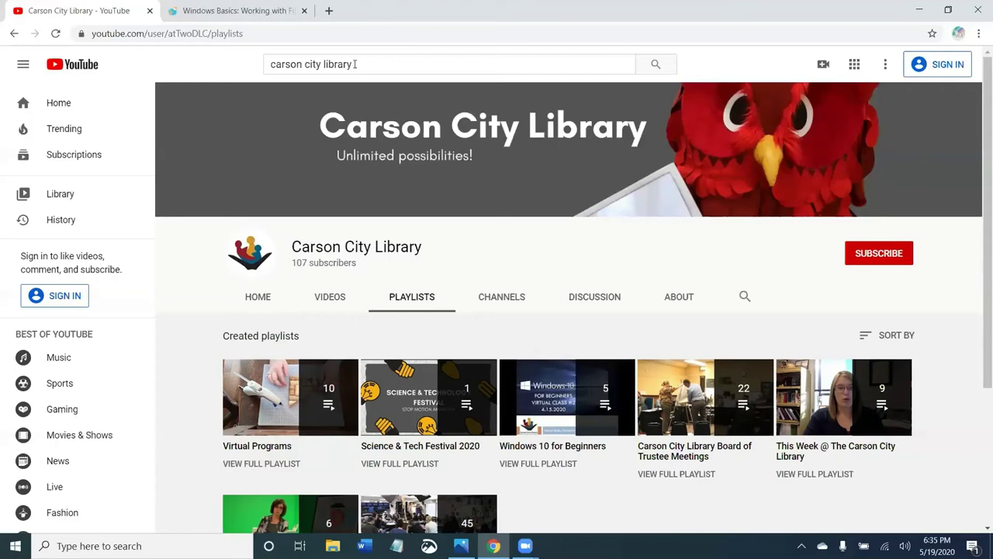
# Switch to the 'Windows Basics: Working with Files' GCFGlobal lesson tab
pyautogui.click(248, 10)
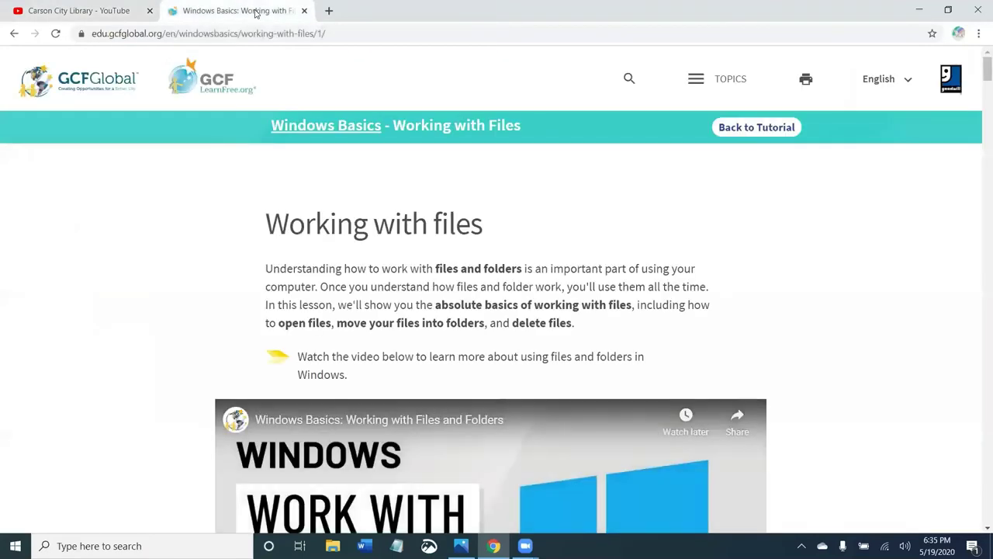